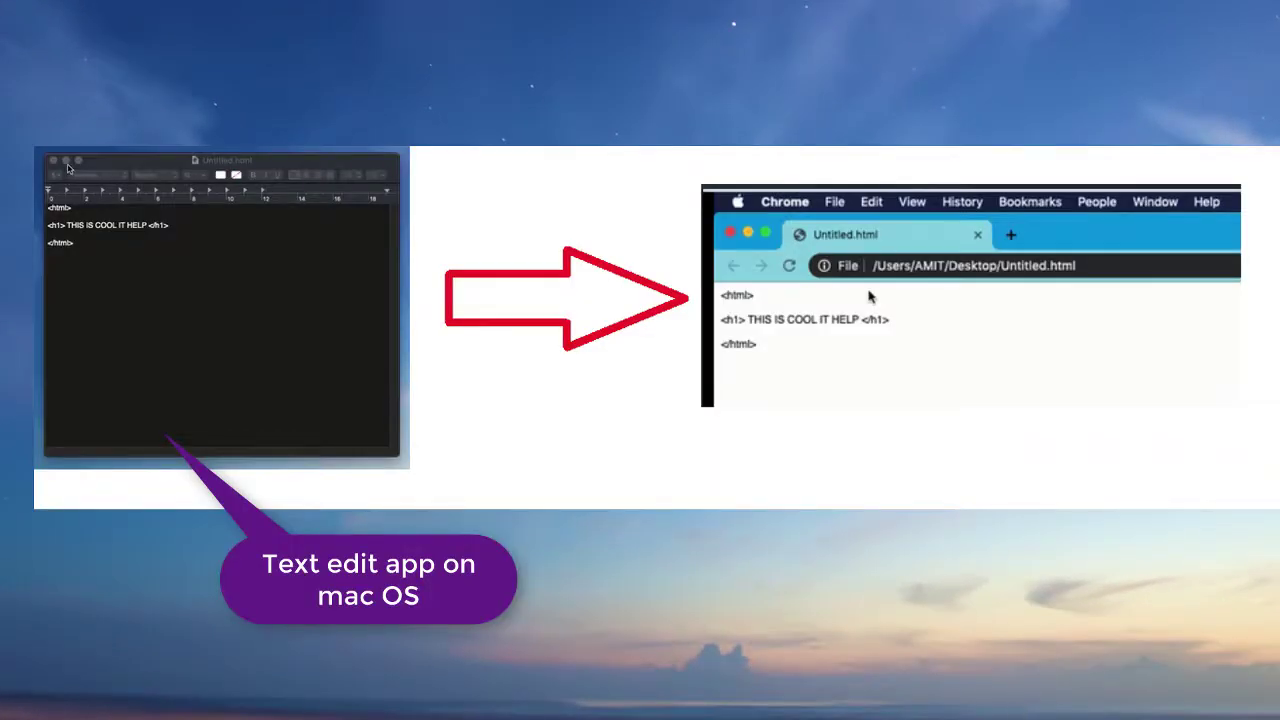
Start a new blank TextEdit document for the <html> and <h1> markup.
left_click(898, 692)
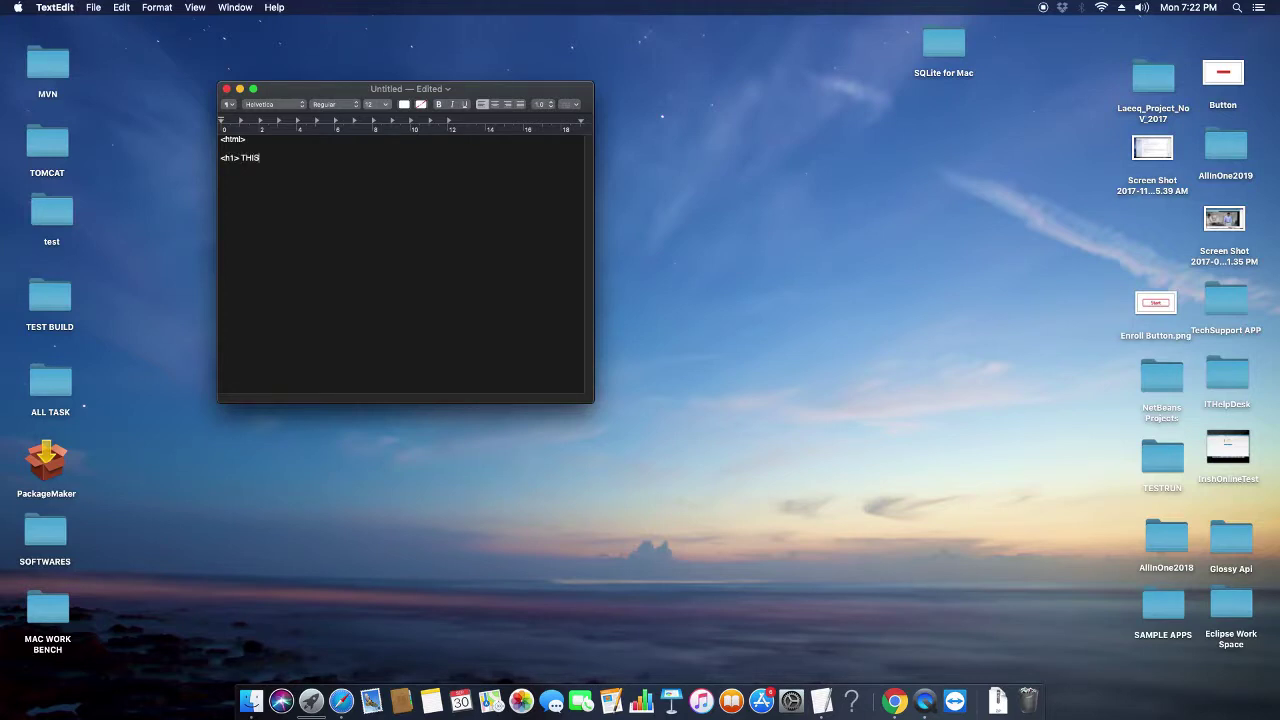
Finish the 'THIS IS COOL IT HELP' heading and save it to the Desktop as Untitled.html in Web Page format.
type("IS COOL IT HELP </h1>")
left_click(94, 8)
left_click(106, 81)
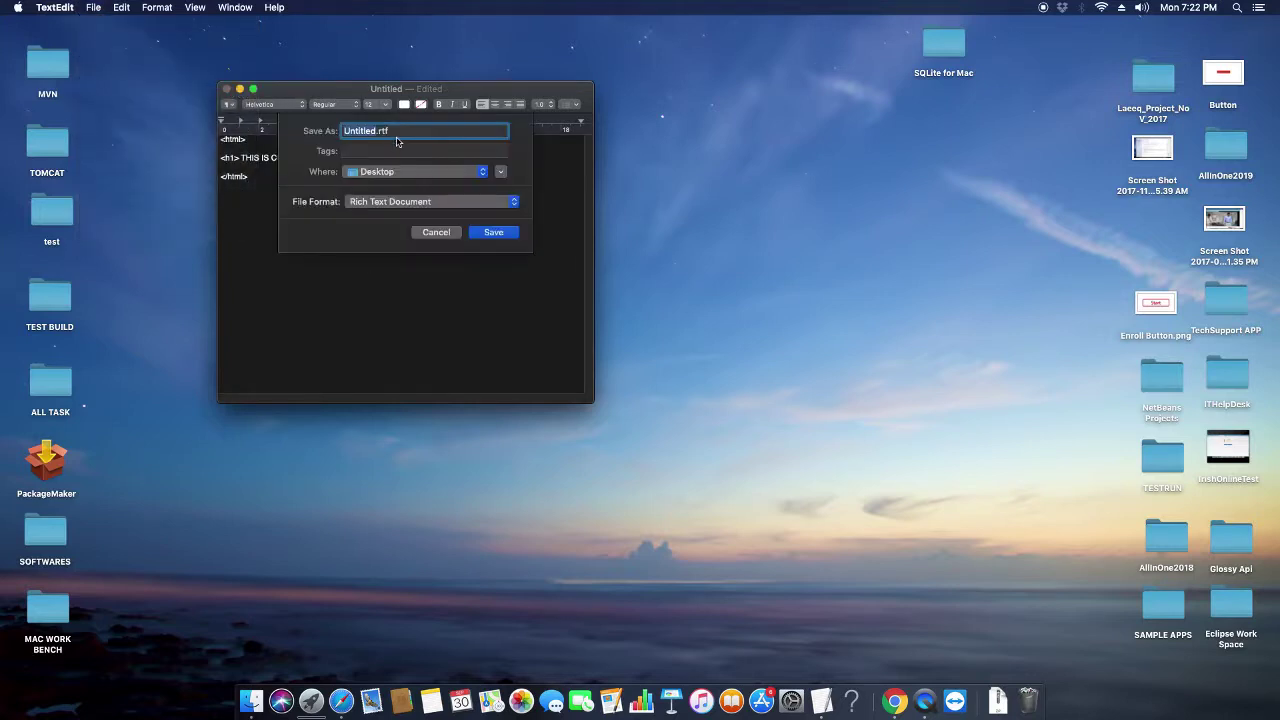
left_click(425, 202)
left_click(405, 226)
left_click(493, 233)
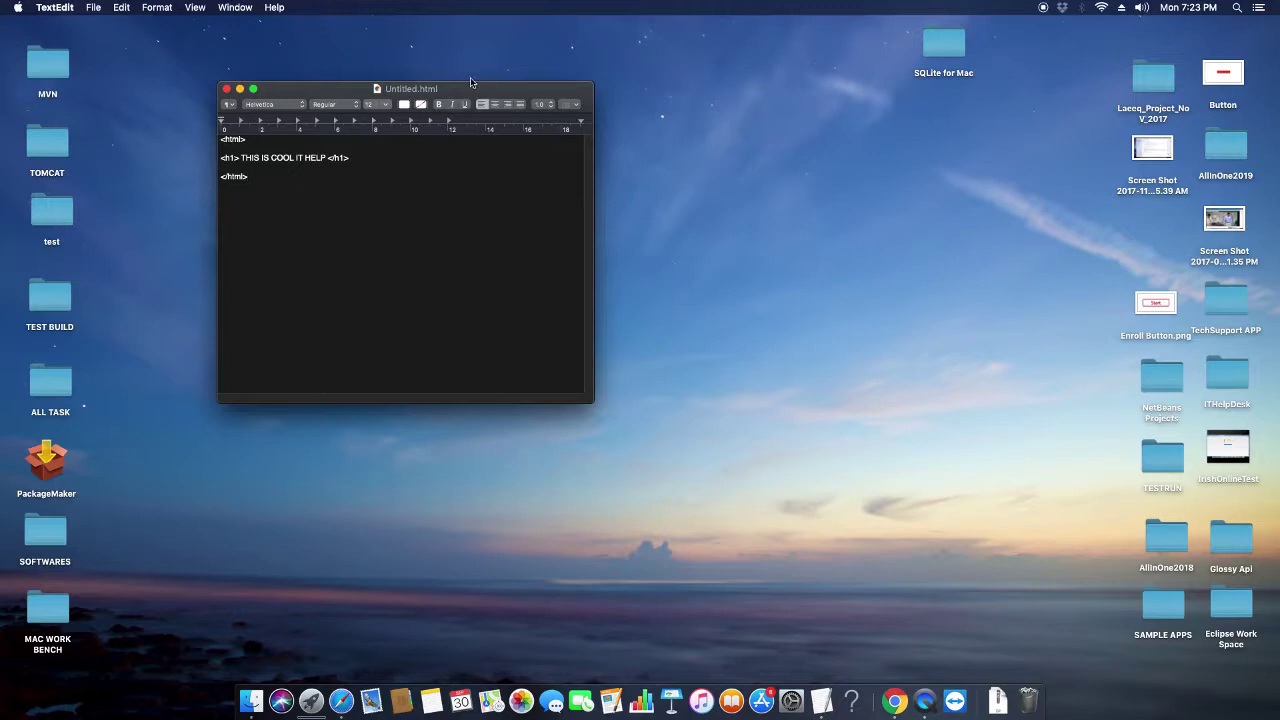
left_click_drag(471, 83, 603, 155)
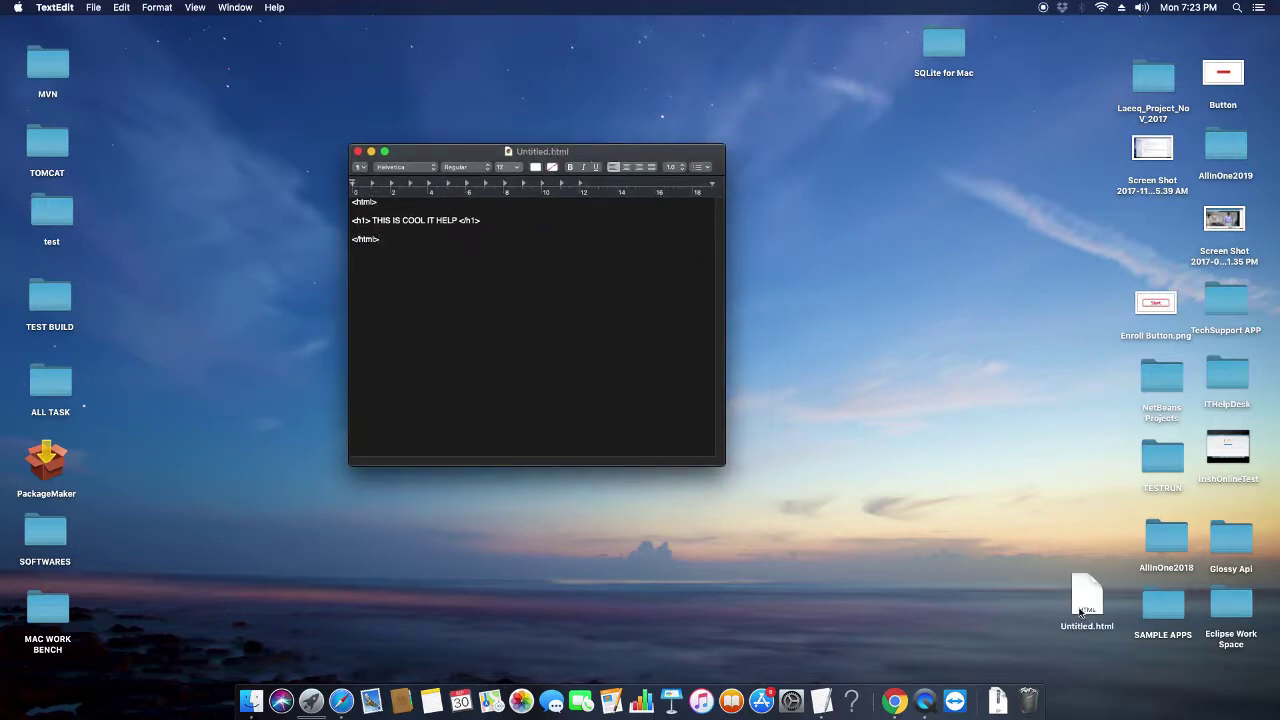
Open Untitled.html from the desktop in Chrome, see its raw tags as plain text, then close Chrome.
left_click_drag(1086, 597, 821, 196)
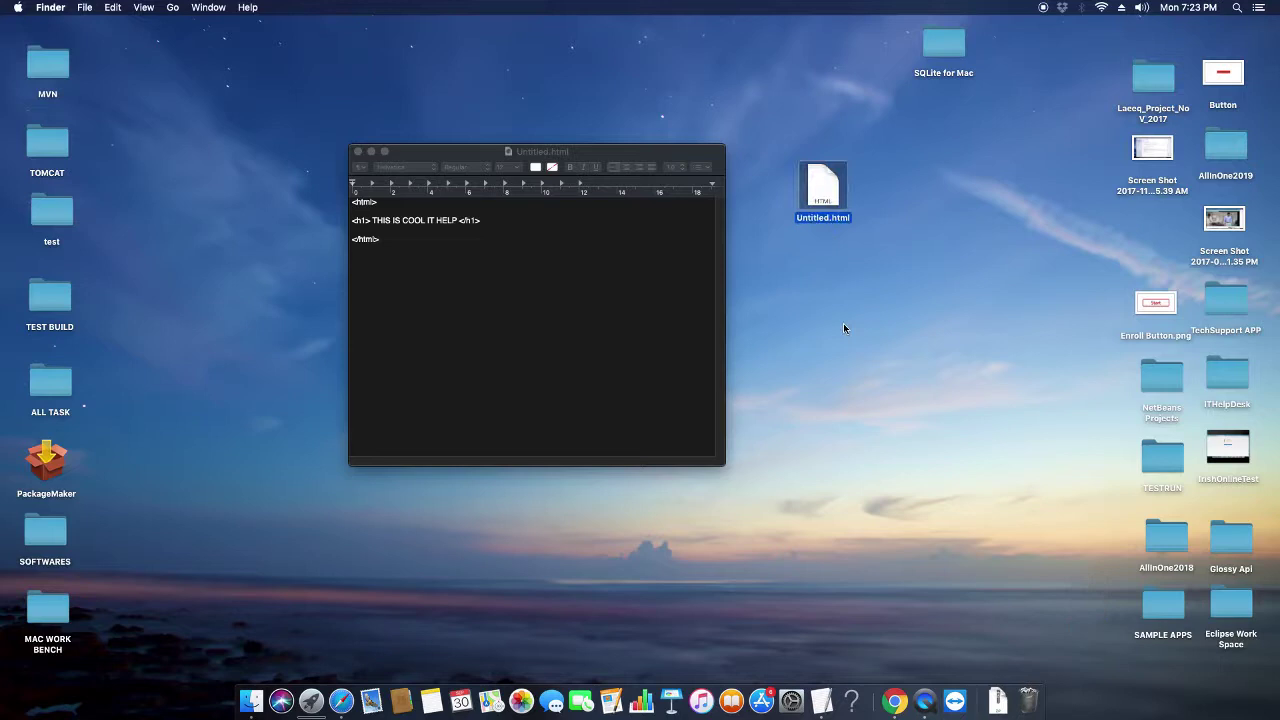
left_click(371, 152)
double_click(823, 198)
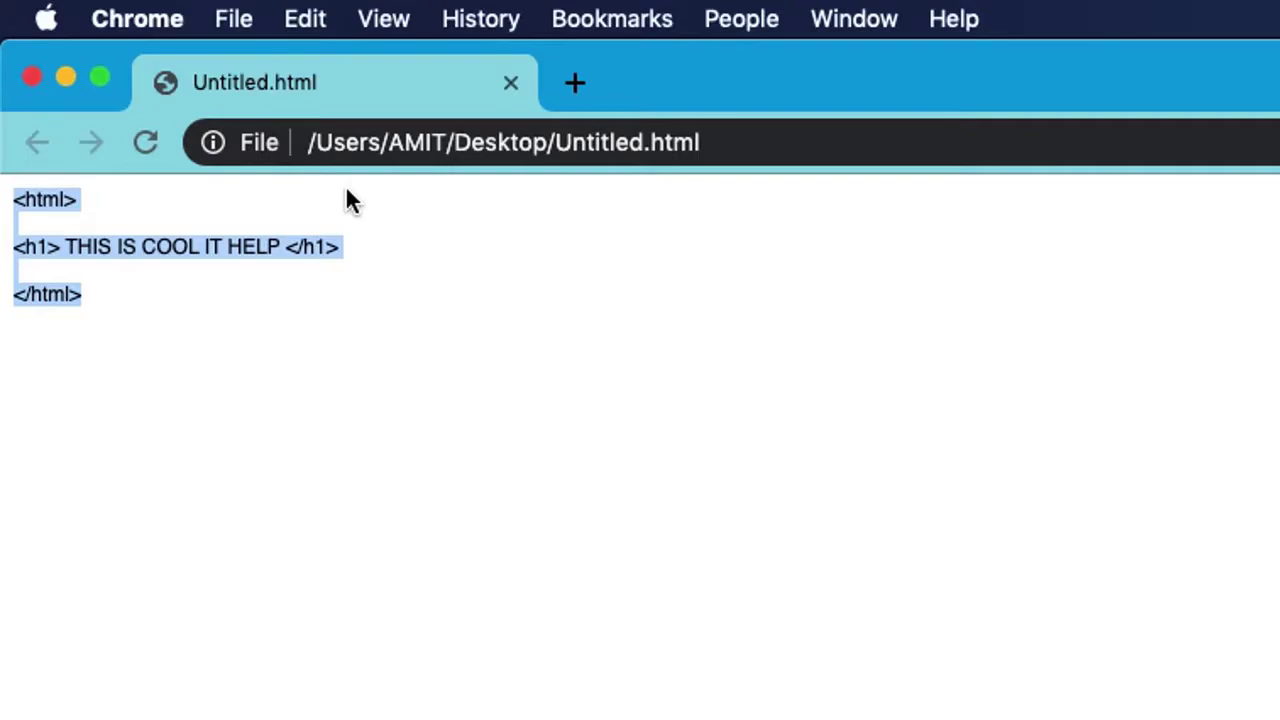
left_click(31, 77)
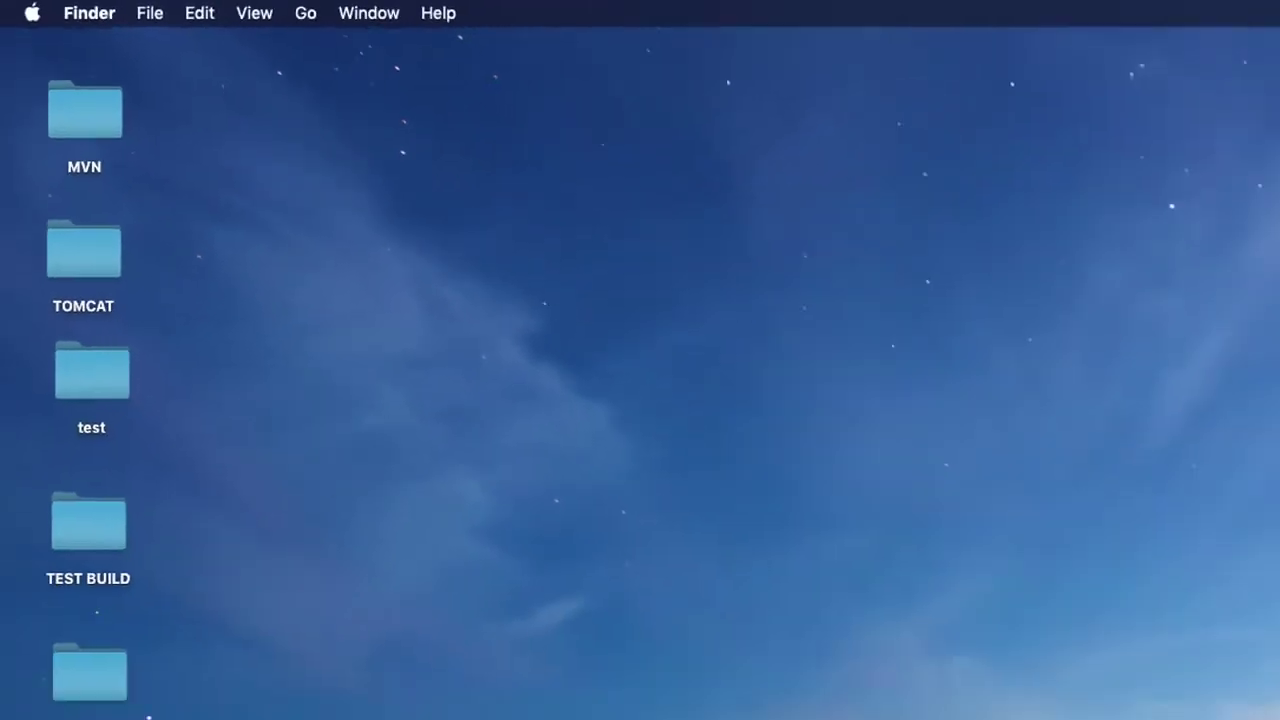
Reopen Untitled.html with TextEdit and copy all of its HTML source.
right_click(828, 188)
mouse_move(900, 208)
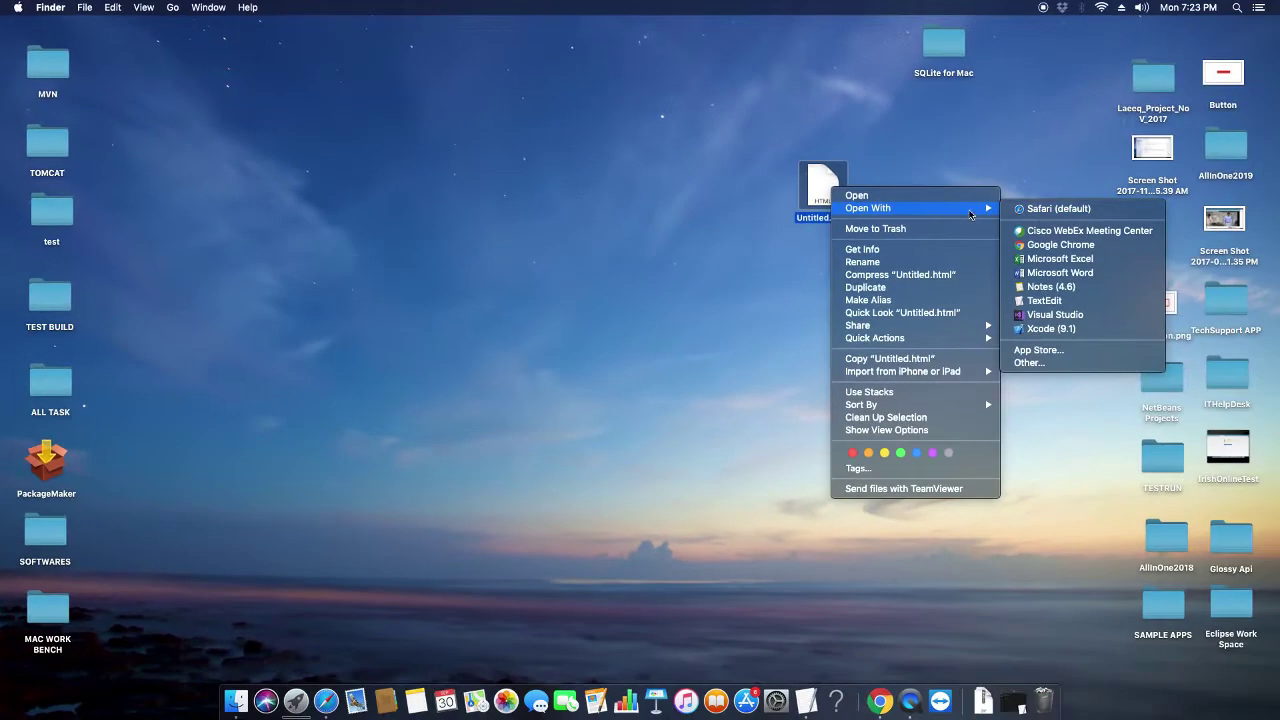
left_click(1041, 300)
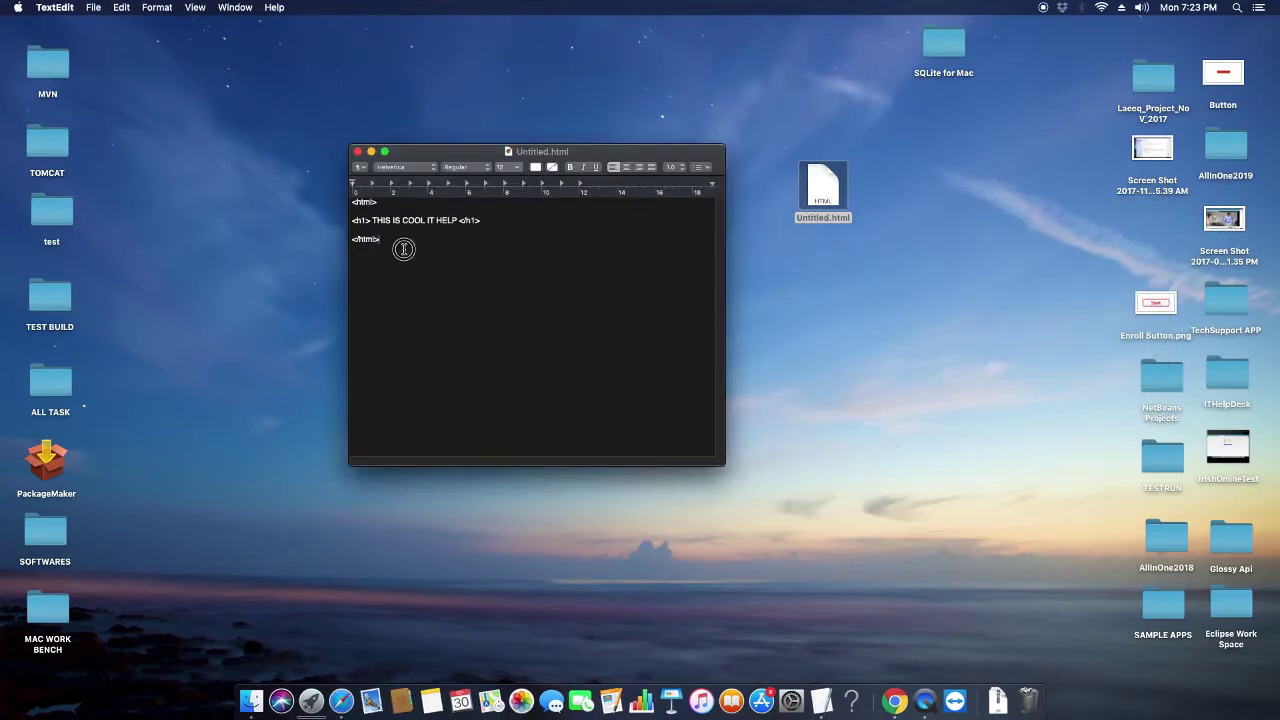
key("super+a")
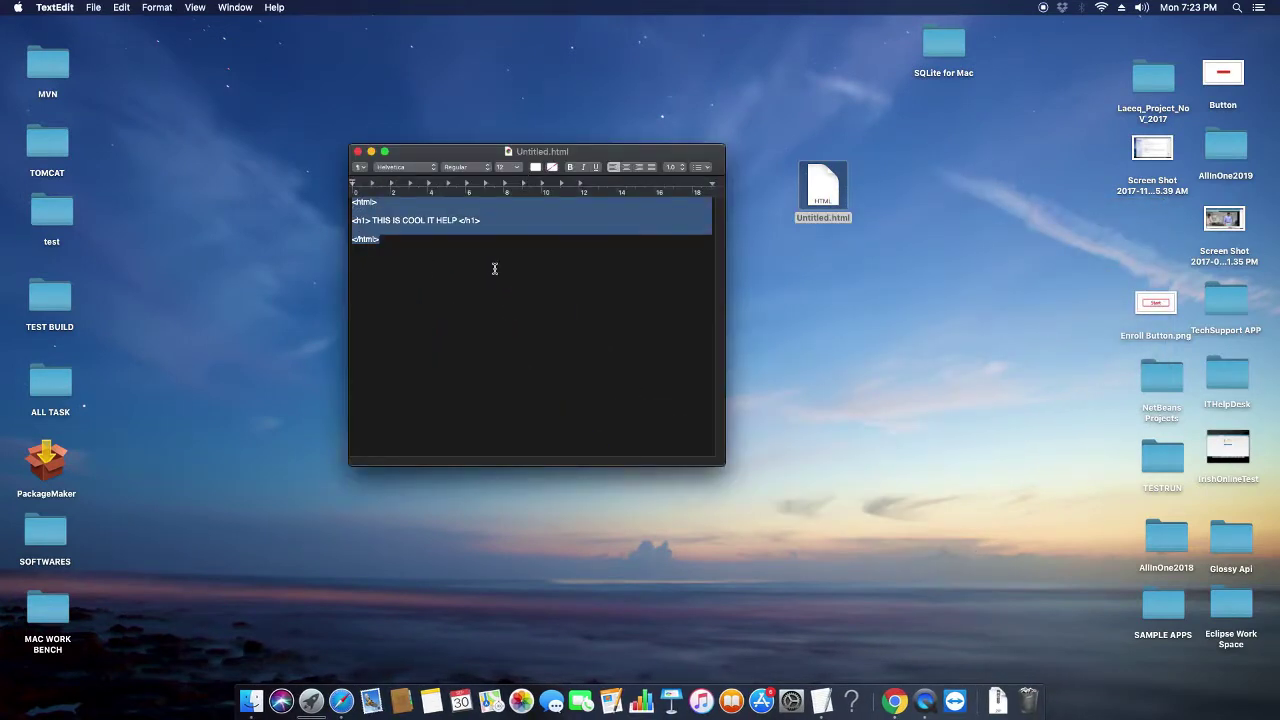
key("super+c")
In TextEdit Preferences under Open and Save, uncheck 'Add ".txt" extension to plain text files'.
left_click(62, 10)
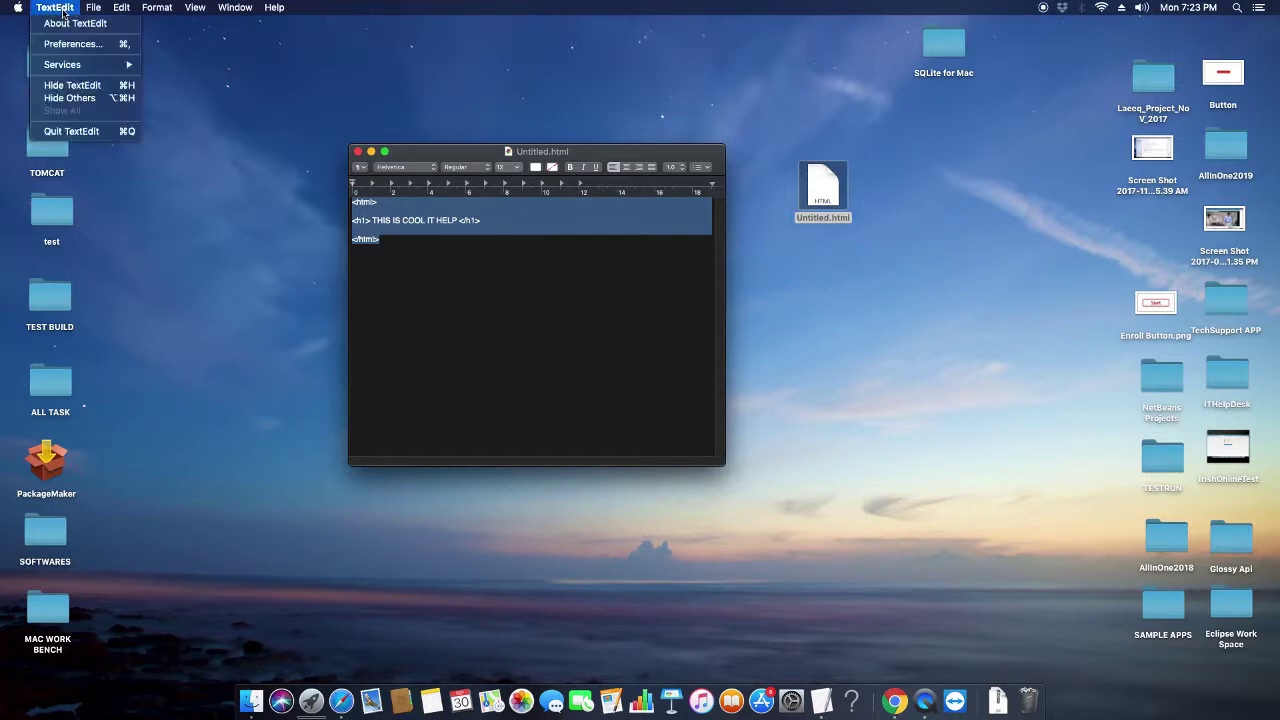
left_click(122, 47)
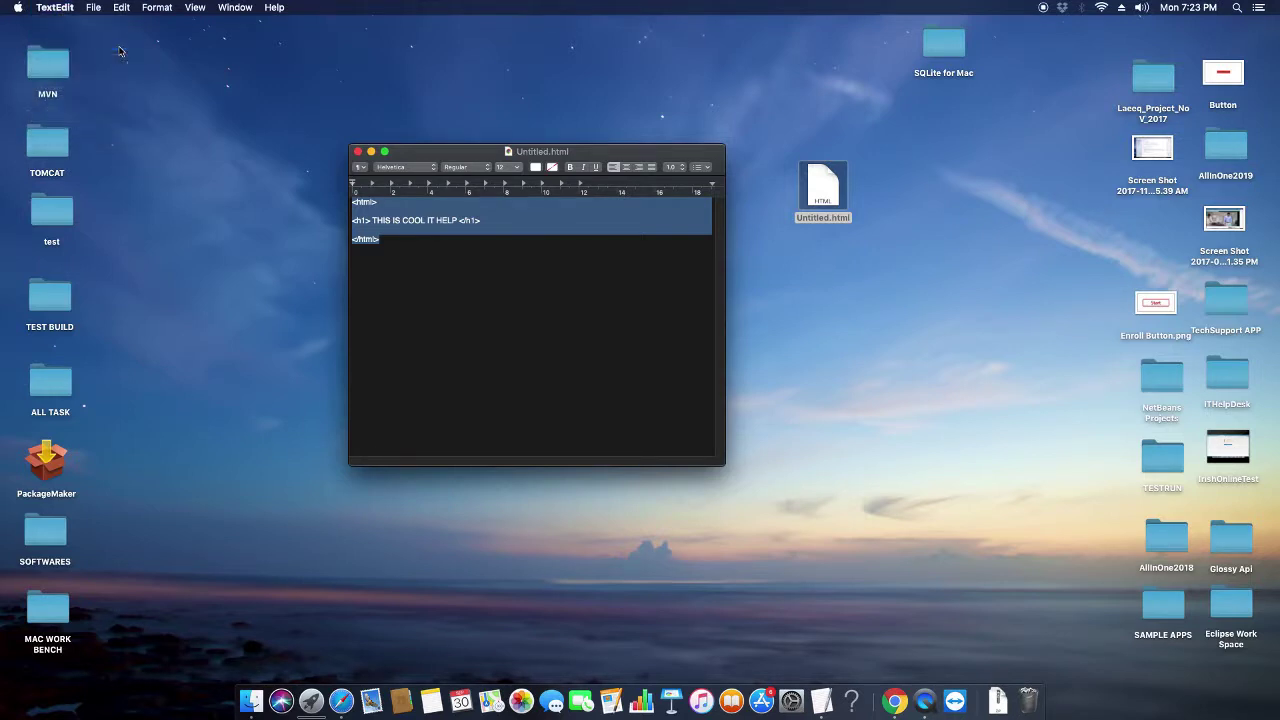
left_click_drag(363, 179, 705, 132)
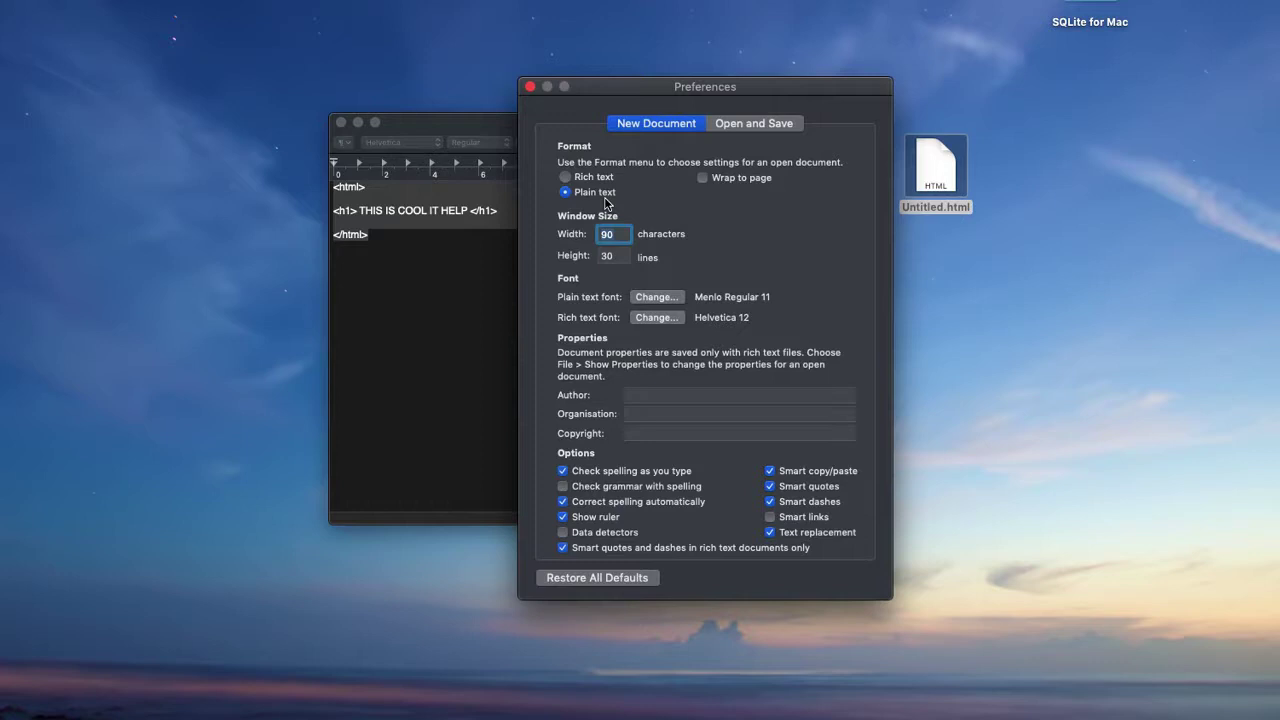
left_click(747, 128)
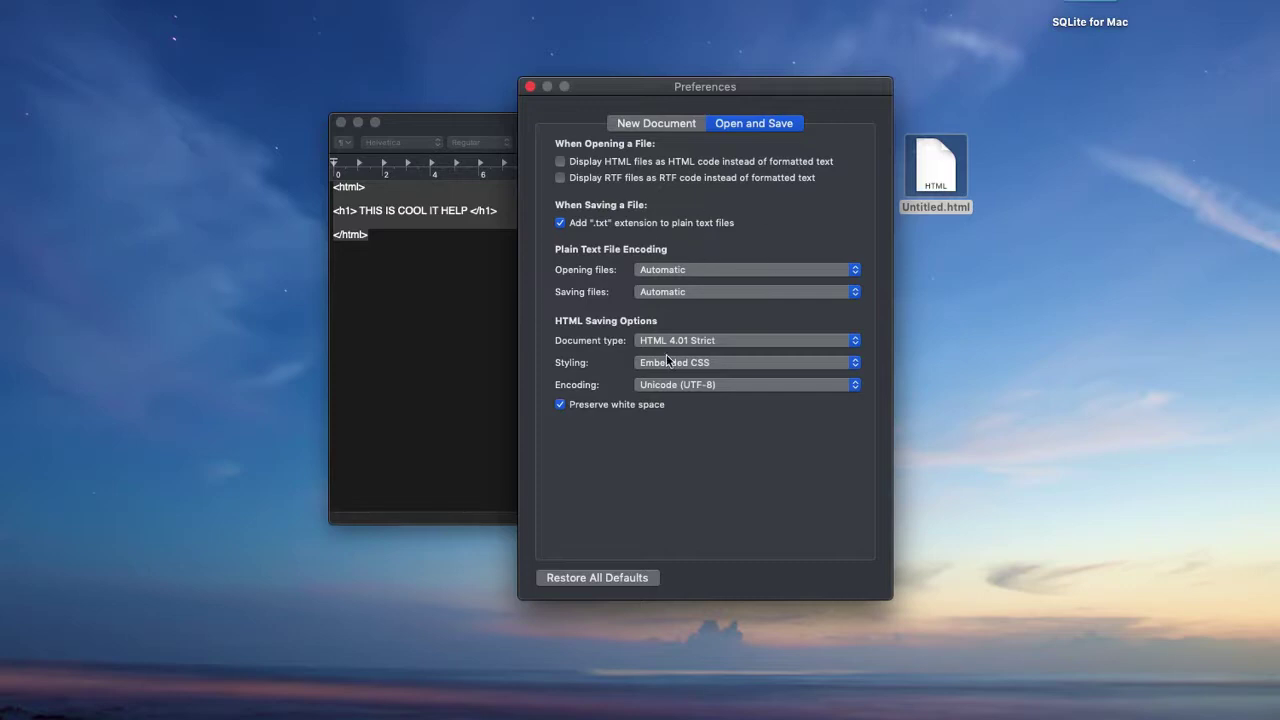
left_click(560, 223)
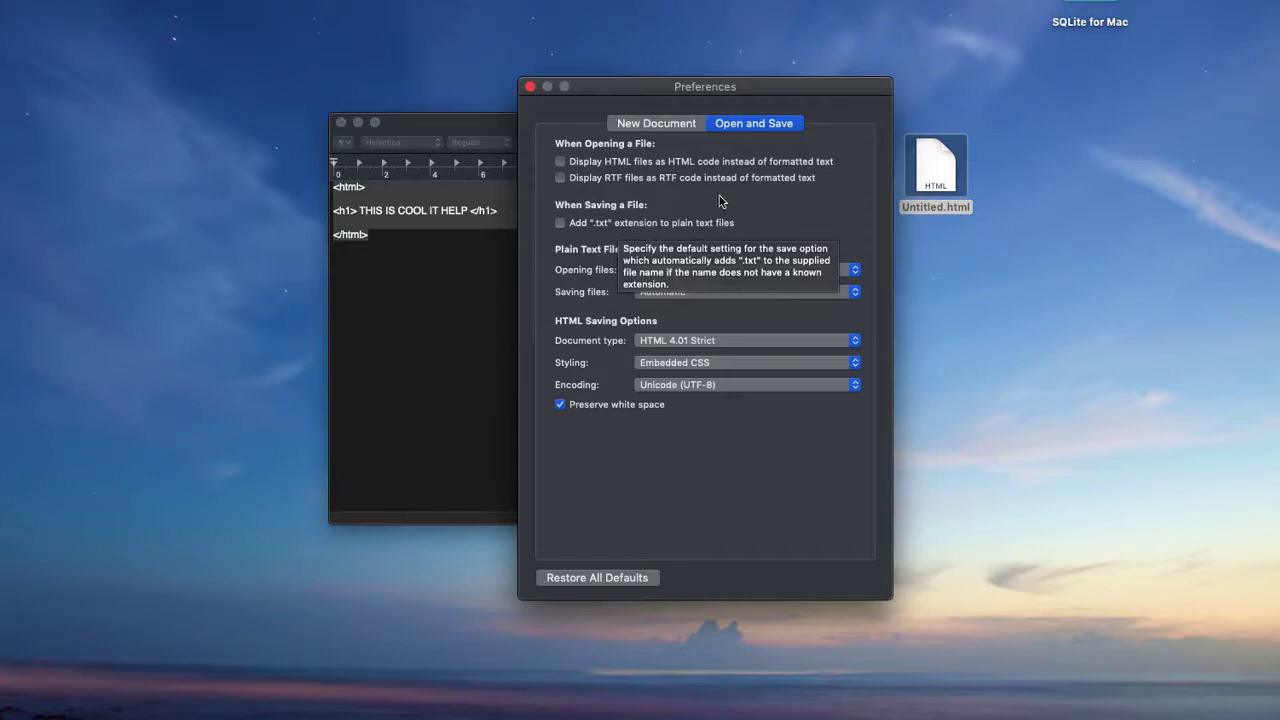
left_click(655, 124)
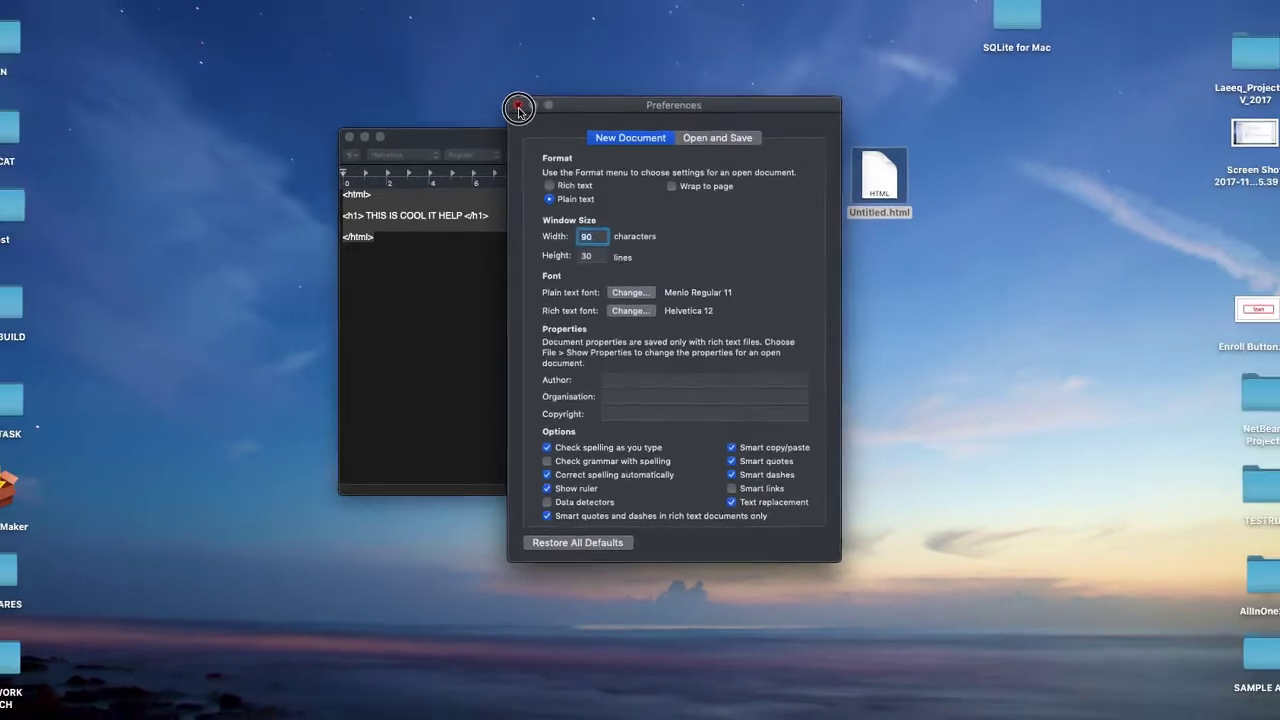
Close Preferences and the old document, then paste the copied HTML markup into a new document.
left_click(518, 108)
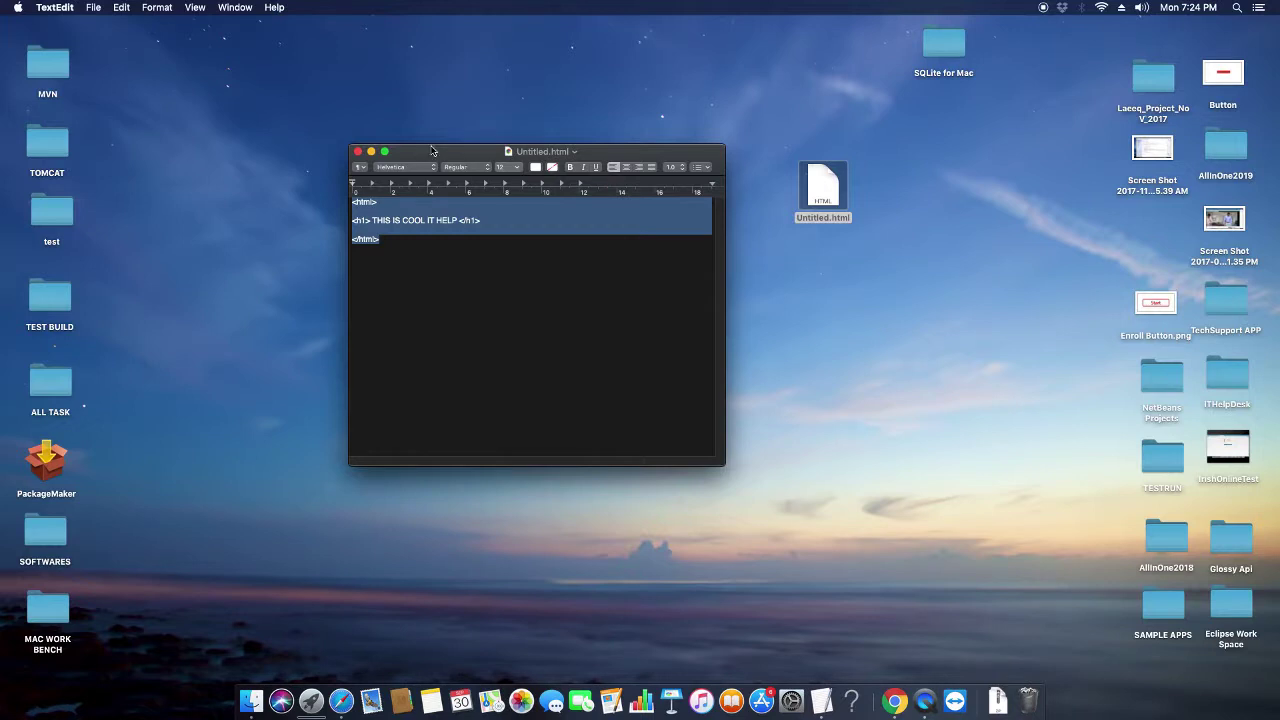
key("super+w")
key("super+n")
right_click(315, 213)
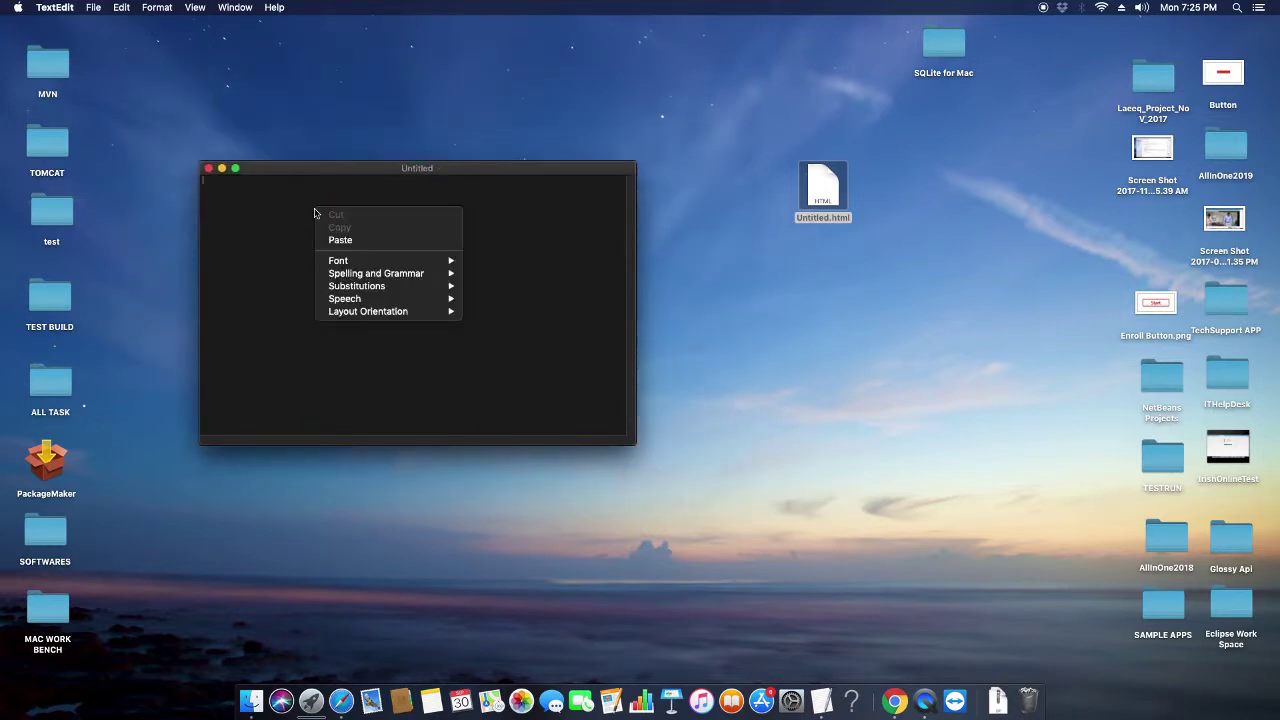
left_click(356, 240)
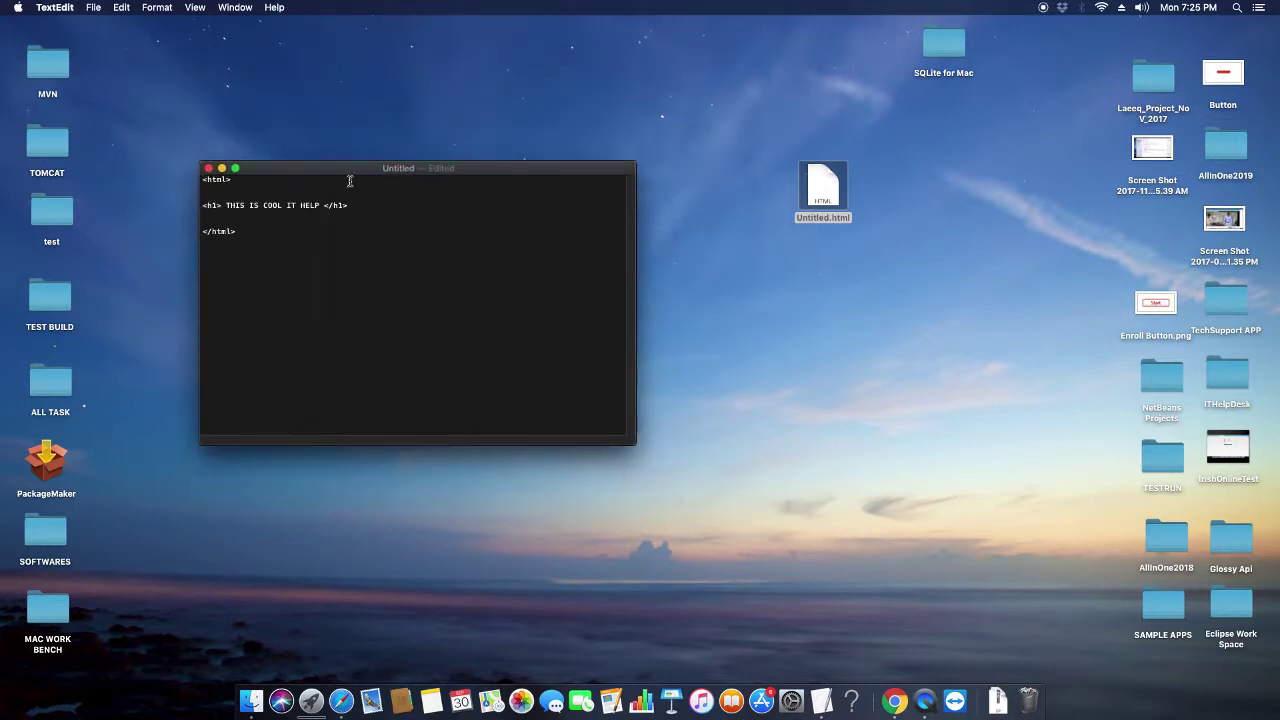
left_click_drag(340, 166, 303, 162)
Save the new document to the Desktop as MyFile.html.
left_click(93, 7)
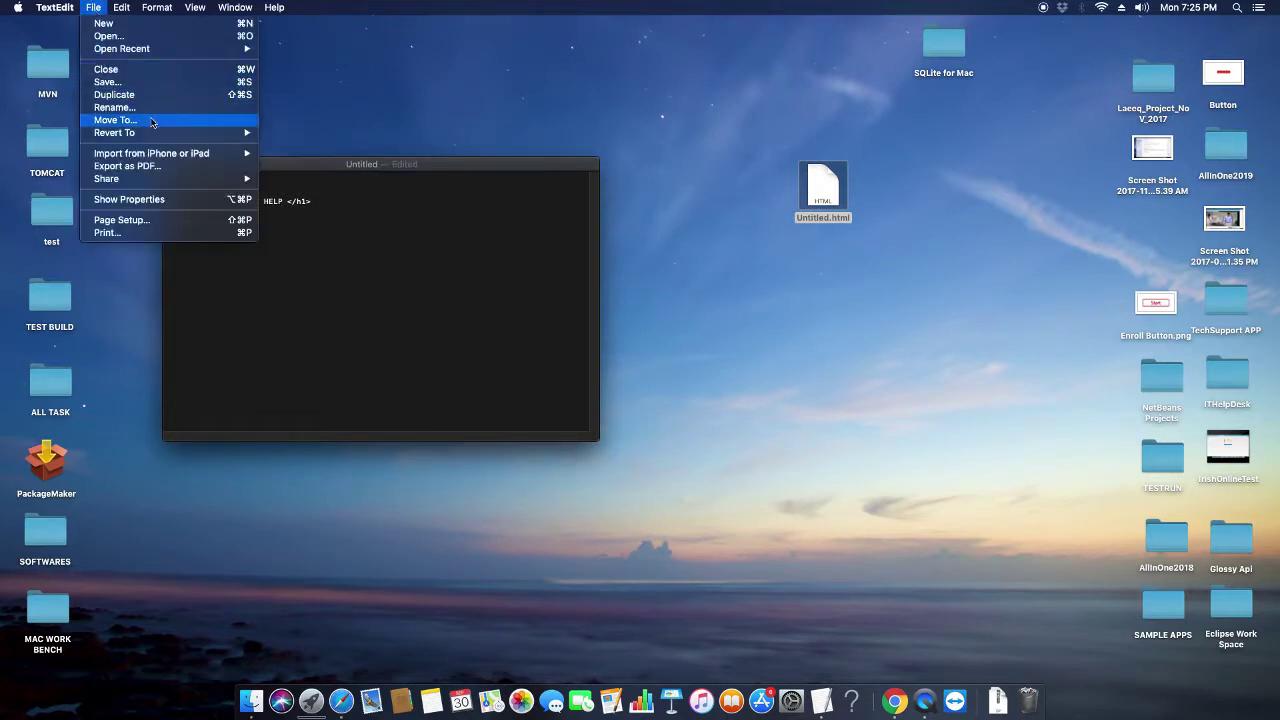
left_click(108, 82)
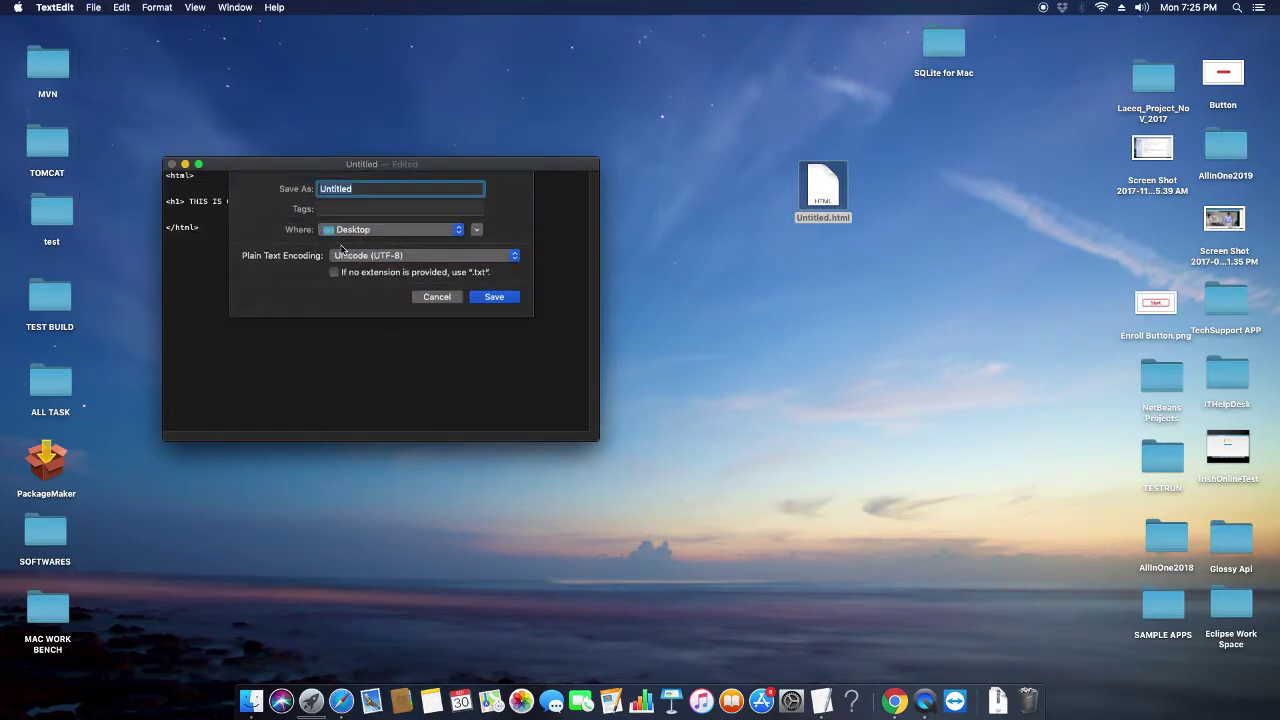
left_click_drag(415, 167, 521, 157)
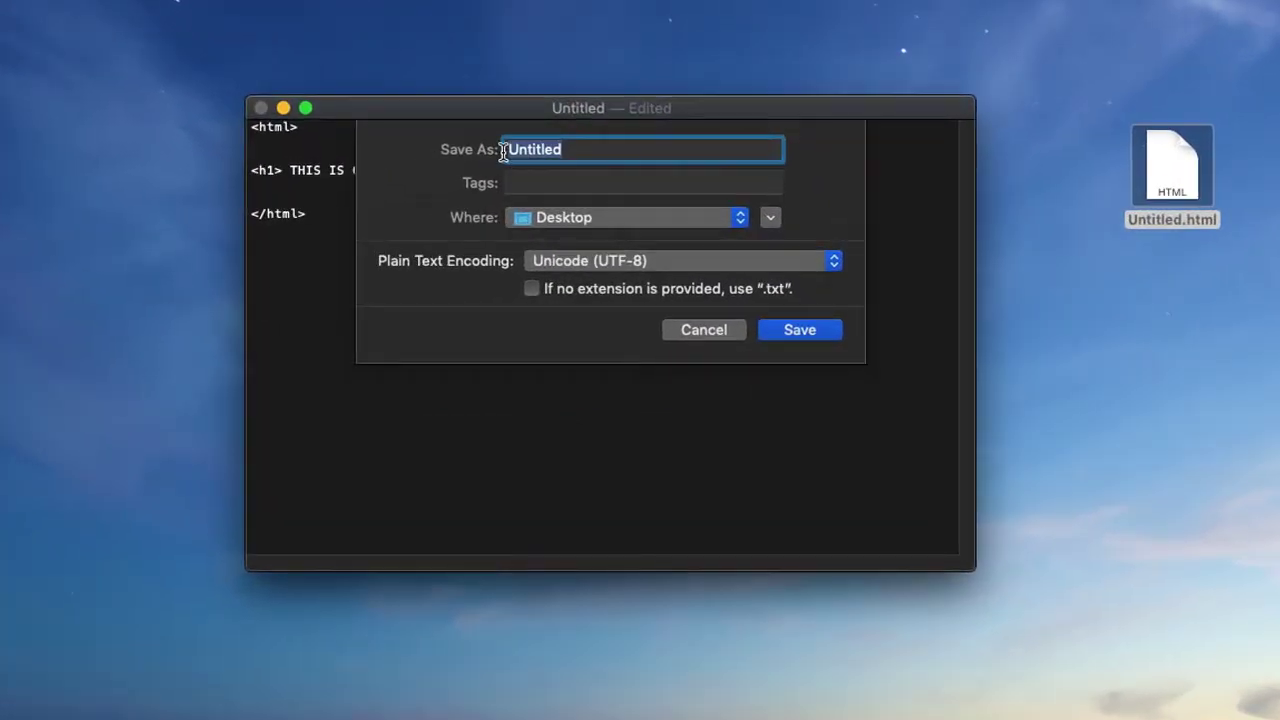
key("BackSpace")
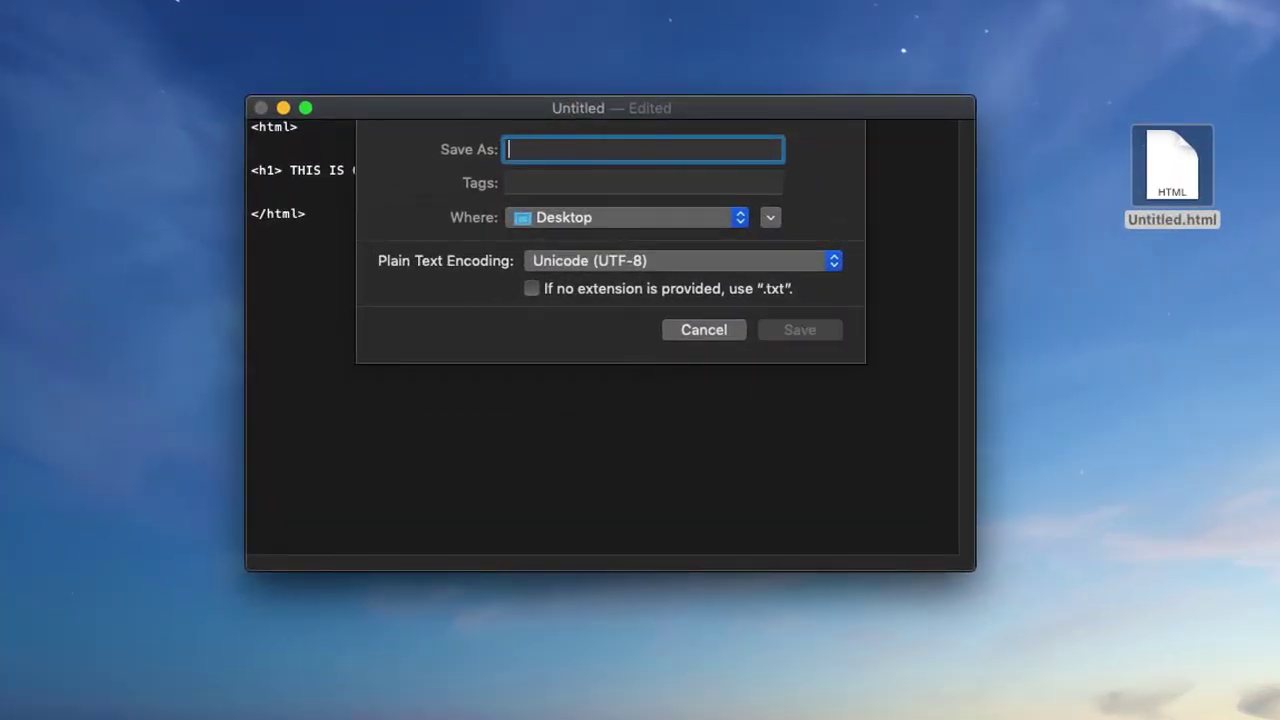
type("MyHT")
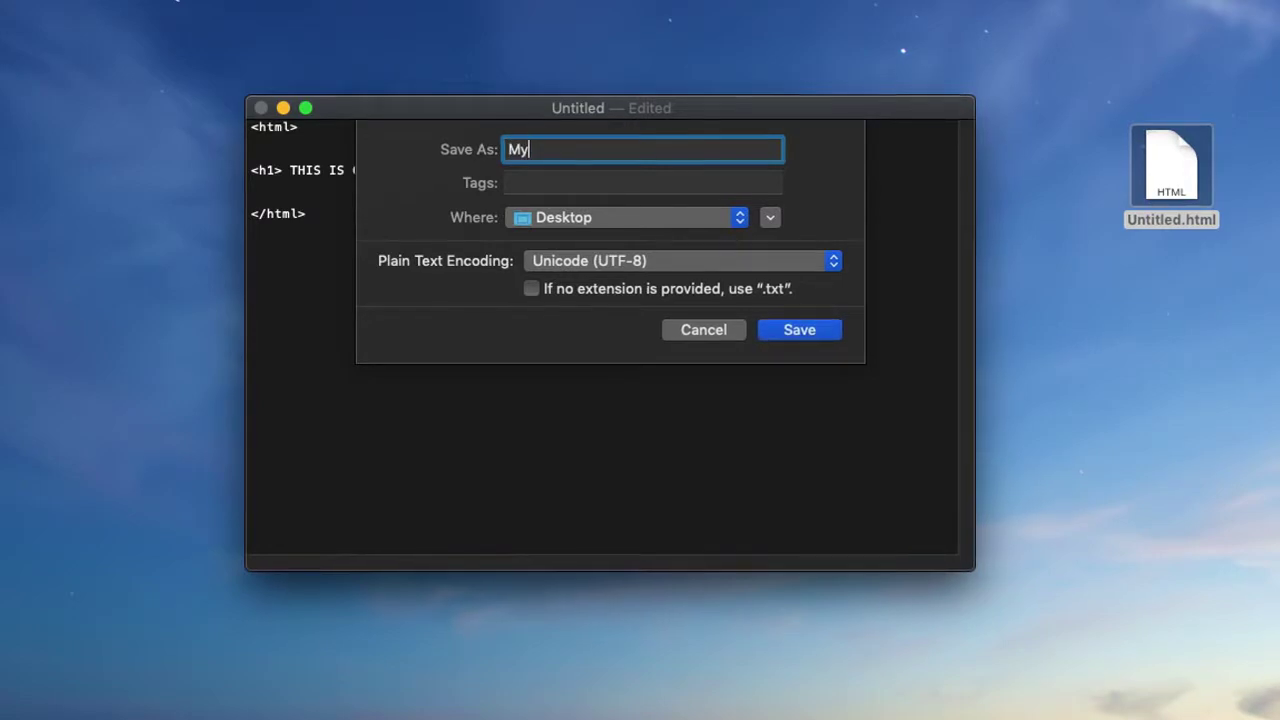
type("ML")
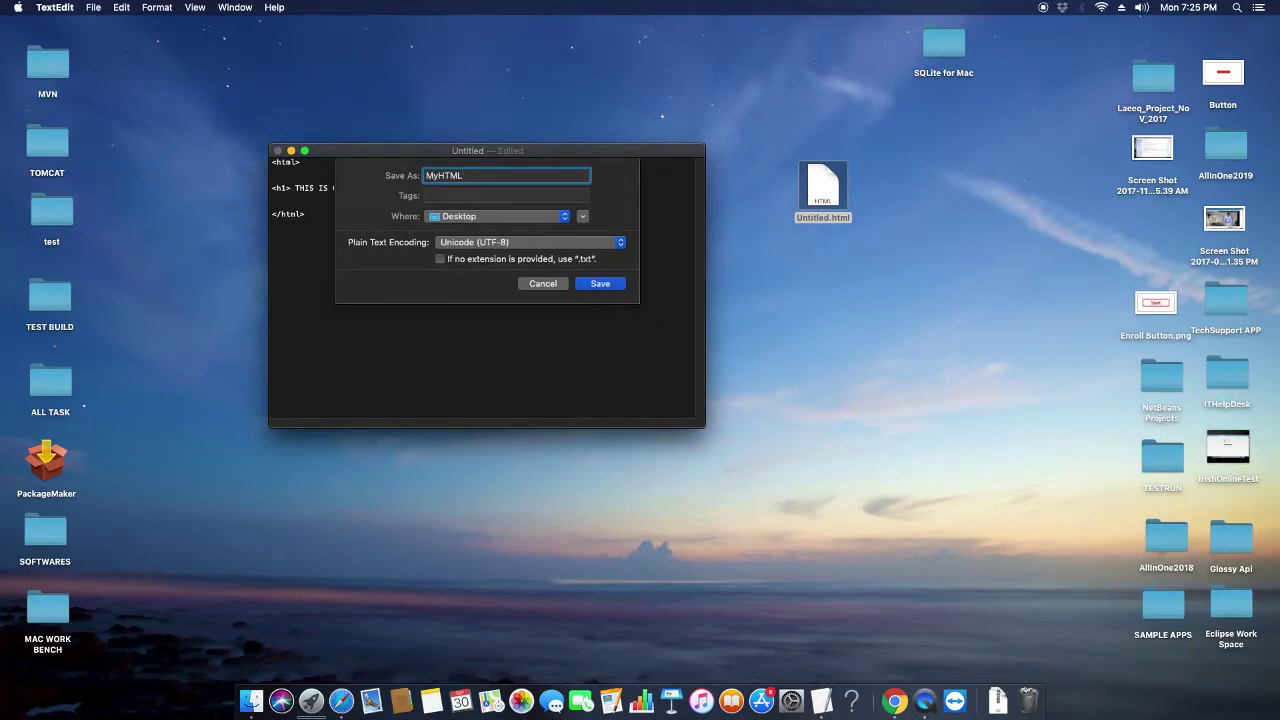
key("BackSpace")
key("BackSpace")
key("BackSpace")
type("File.h")
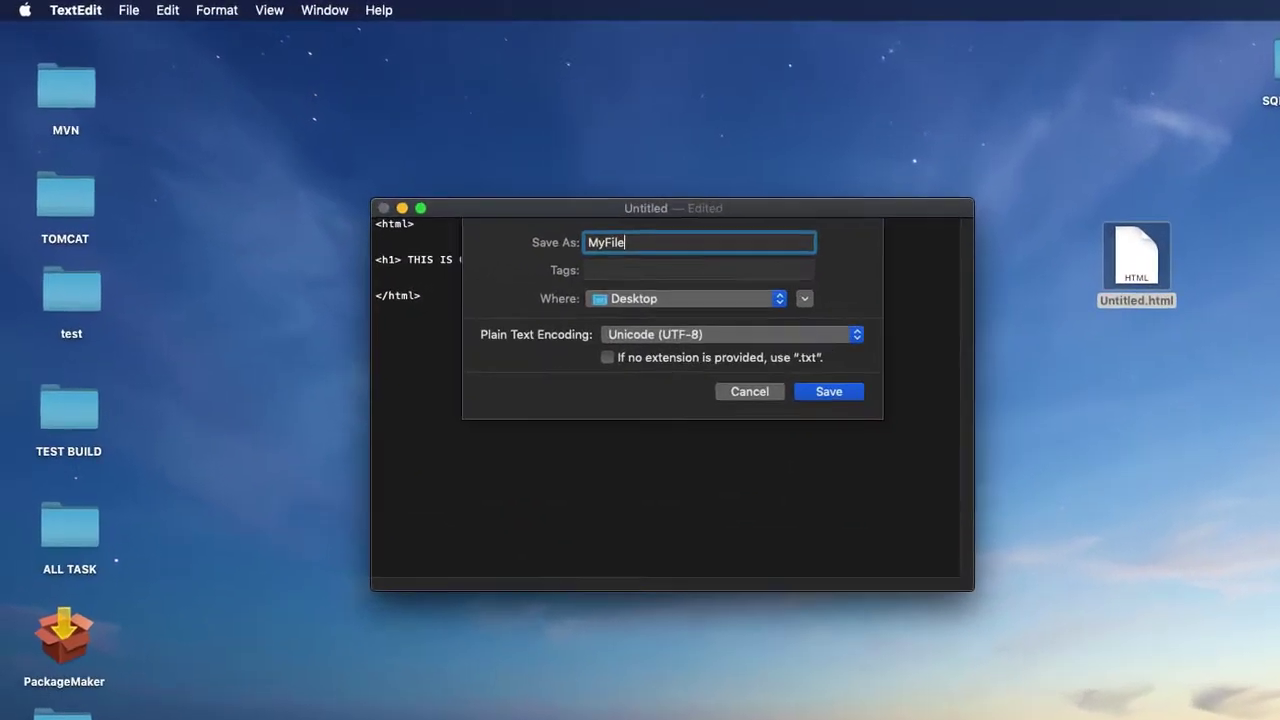
type("tml")
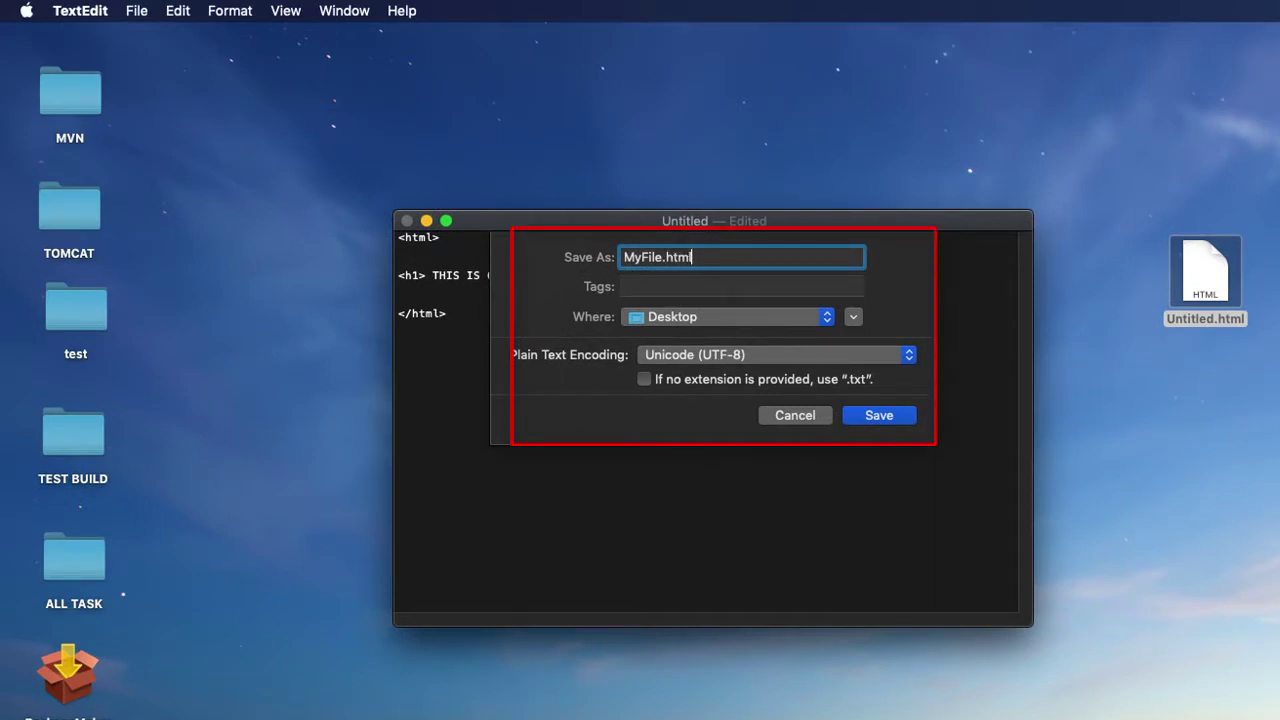
left_click(691, 258)
left_click_drag(691, 258, 666, 258)
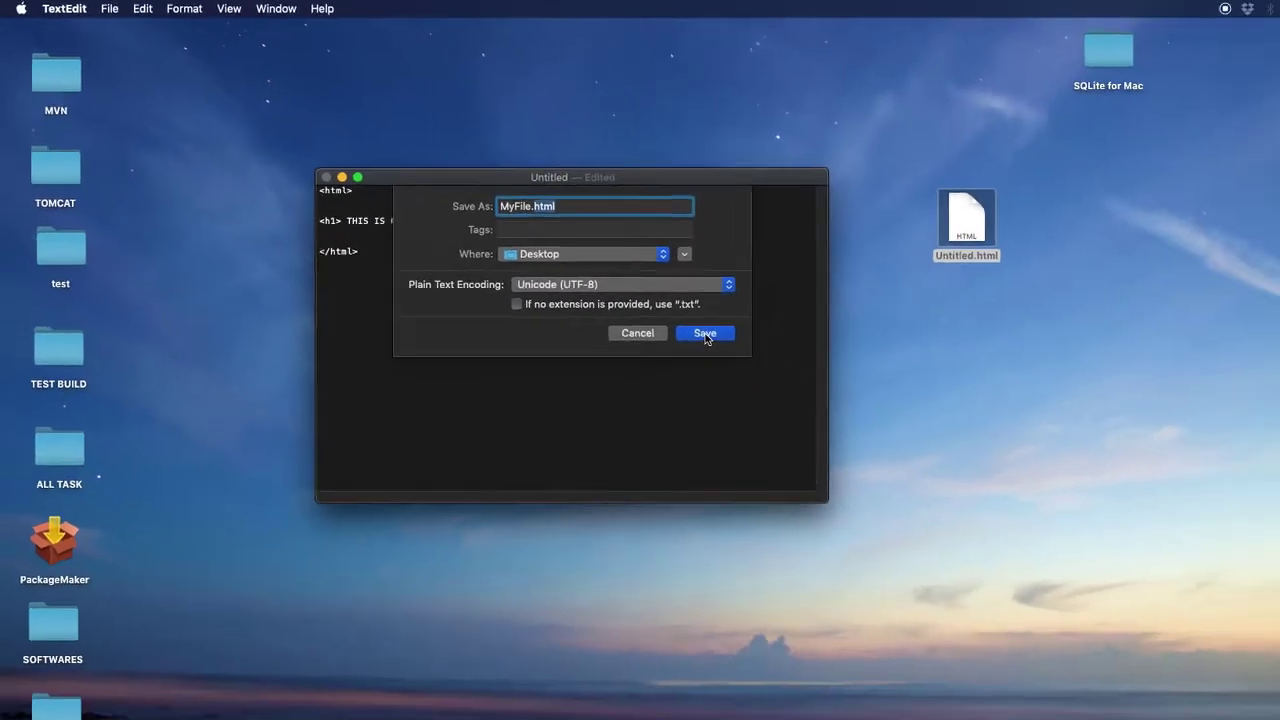
left_click(880, 415)
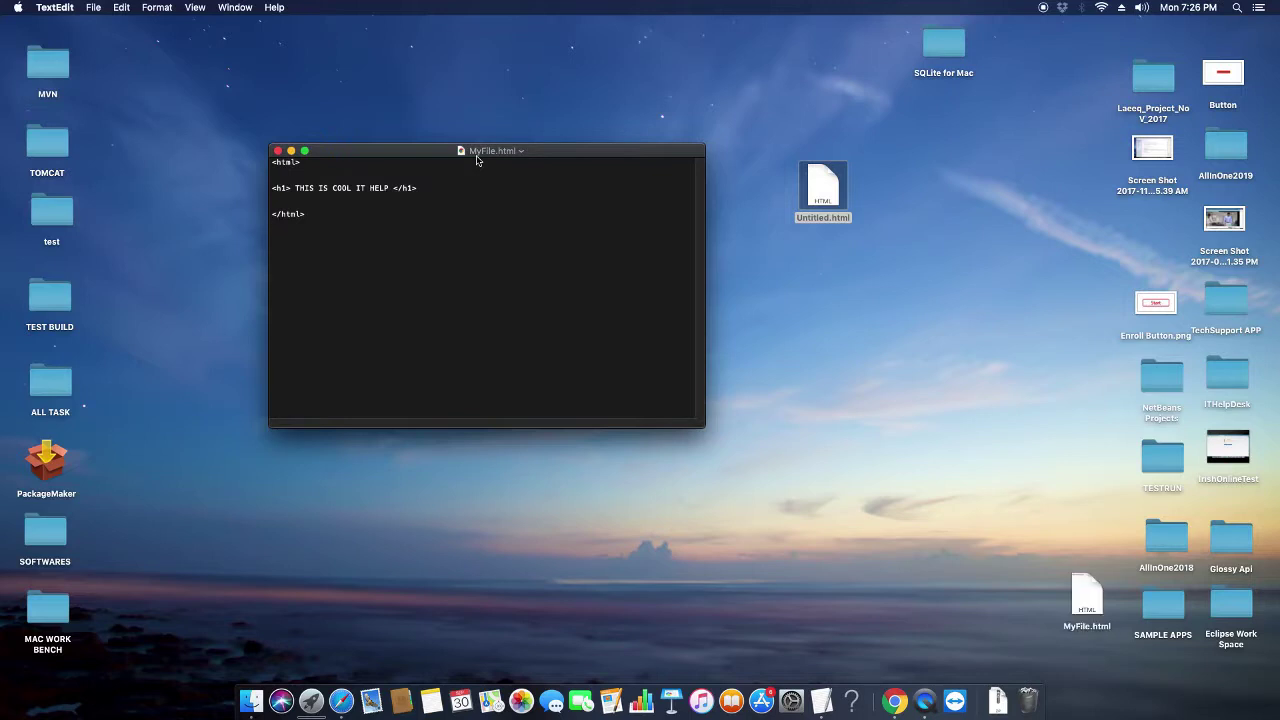
Drag the MyFile.html icon beside Untitled.html on the desktop and deselect it.
left_click_drag(1062, 597, 830, 290)
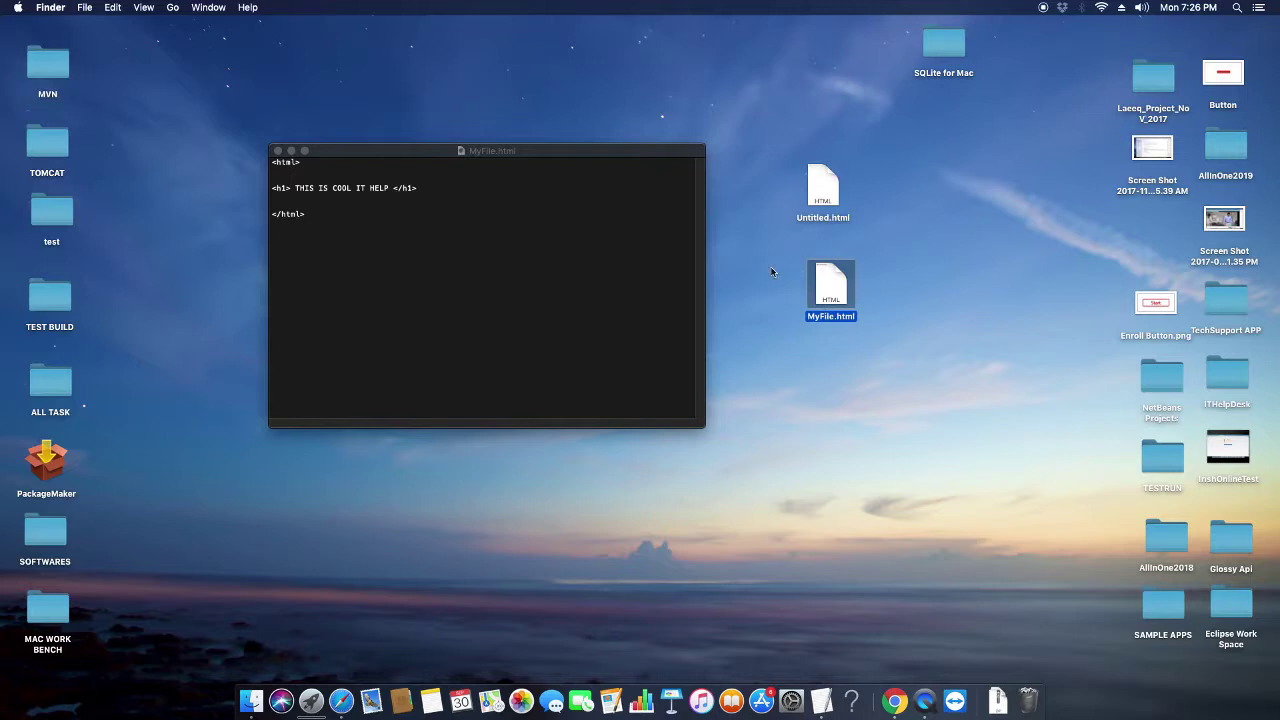
left_click(881, 307)
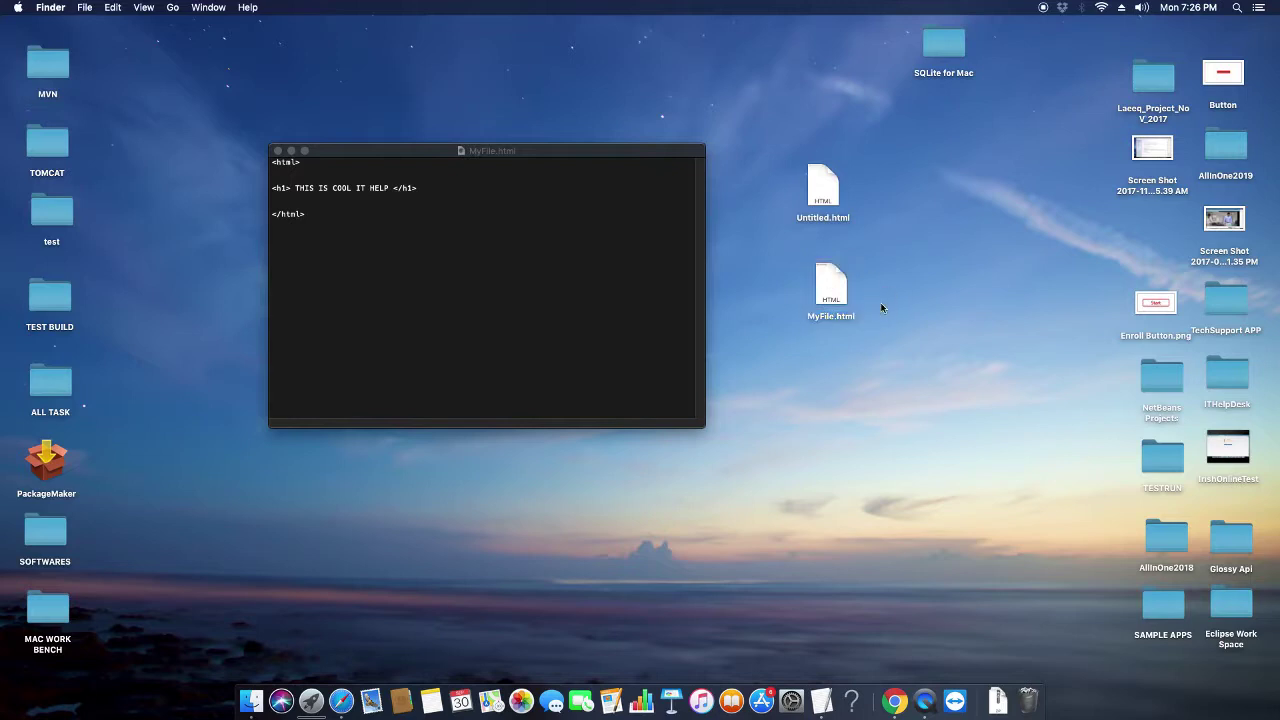
Open MyFile.html in Chrome and select the rendered THIS IS COOL IT HELP heading.
double_click(833, 288)
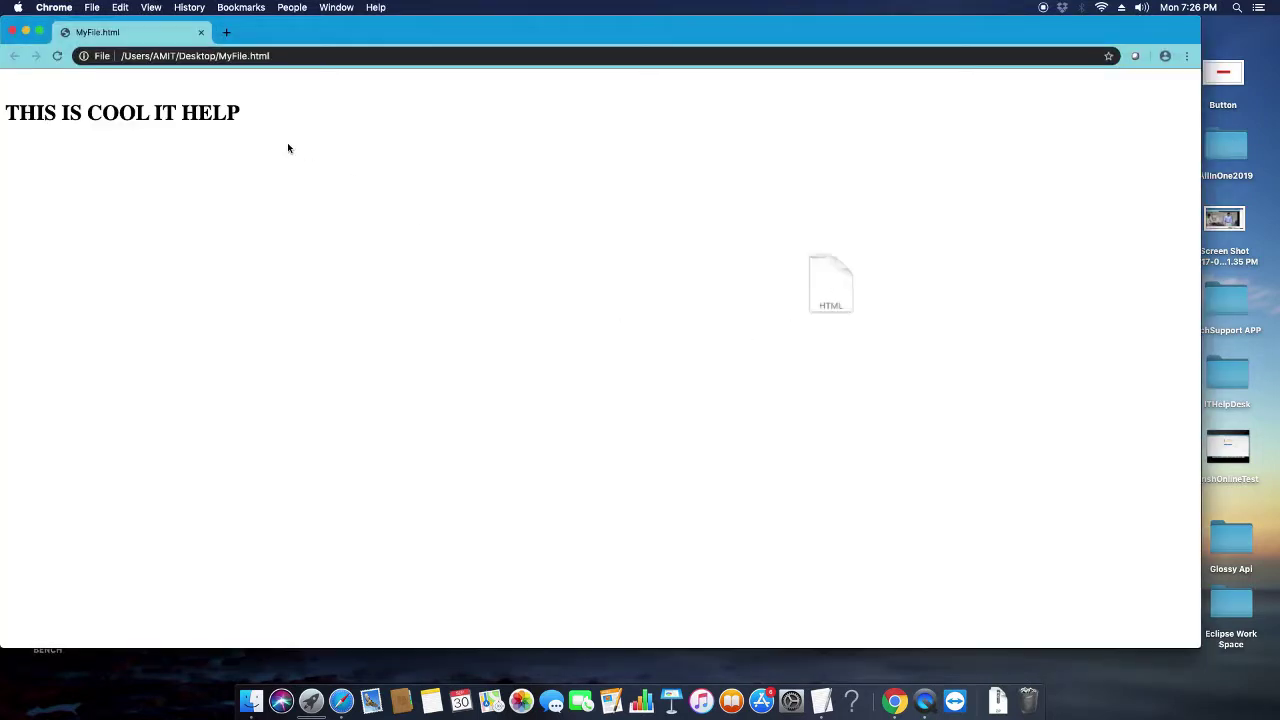
left_click_drag(242, 113, 6, 94)
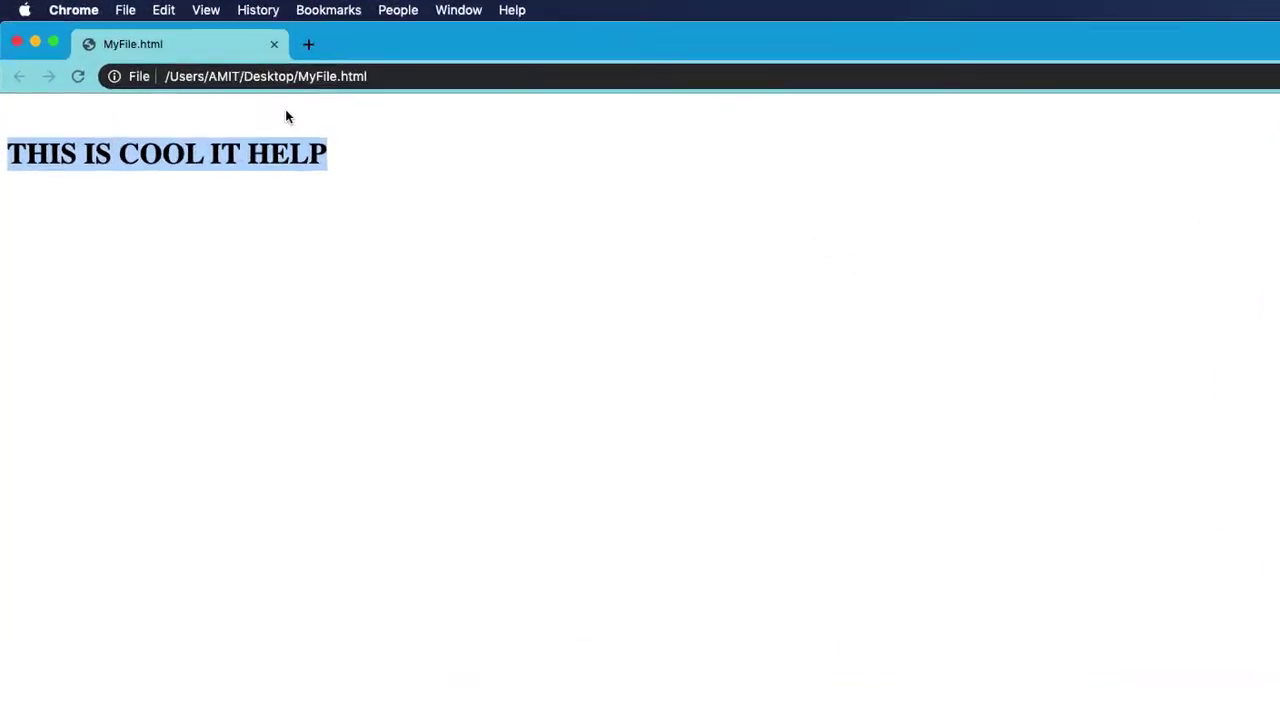
left_click(356, 169)
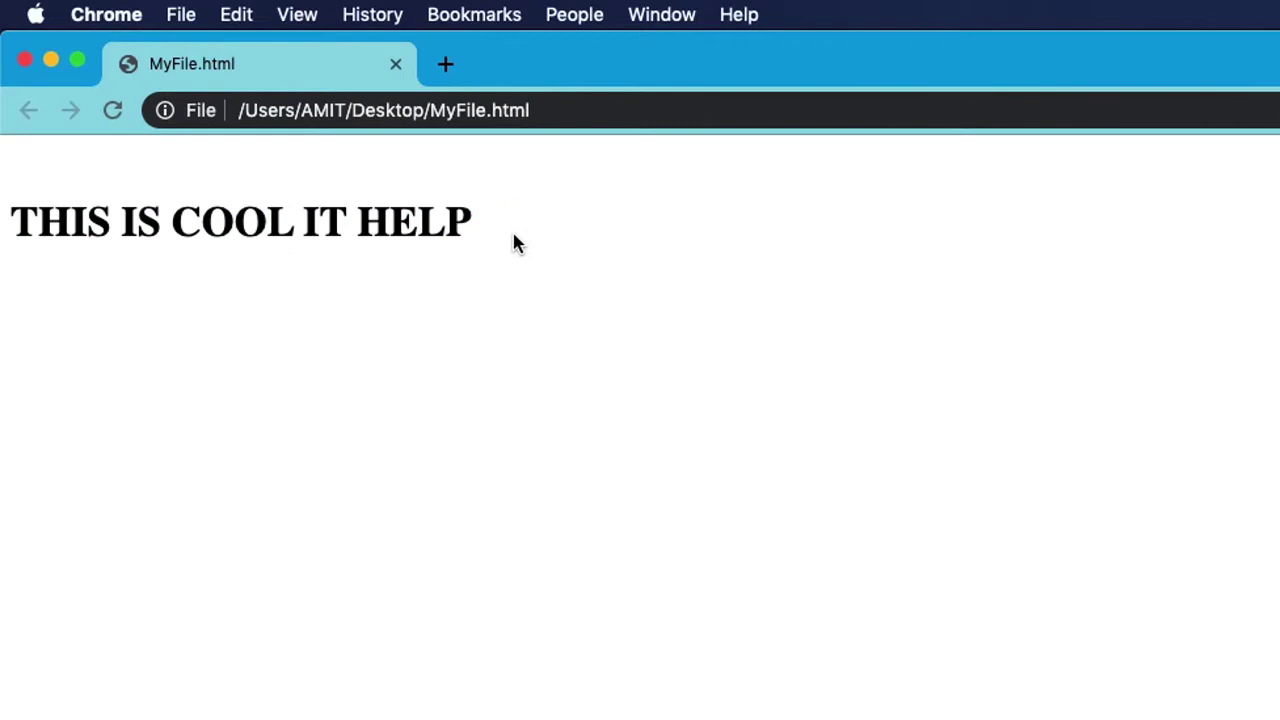
left_click_drag(513, 243, 94, 163)
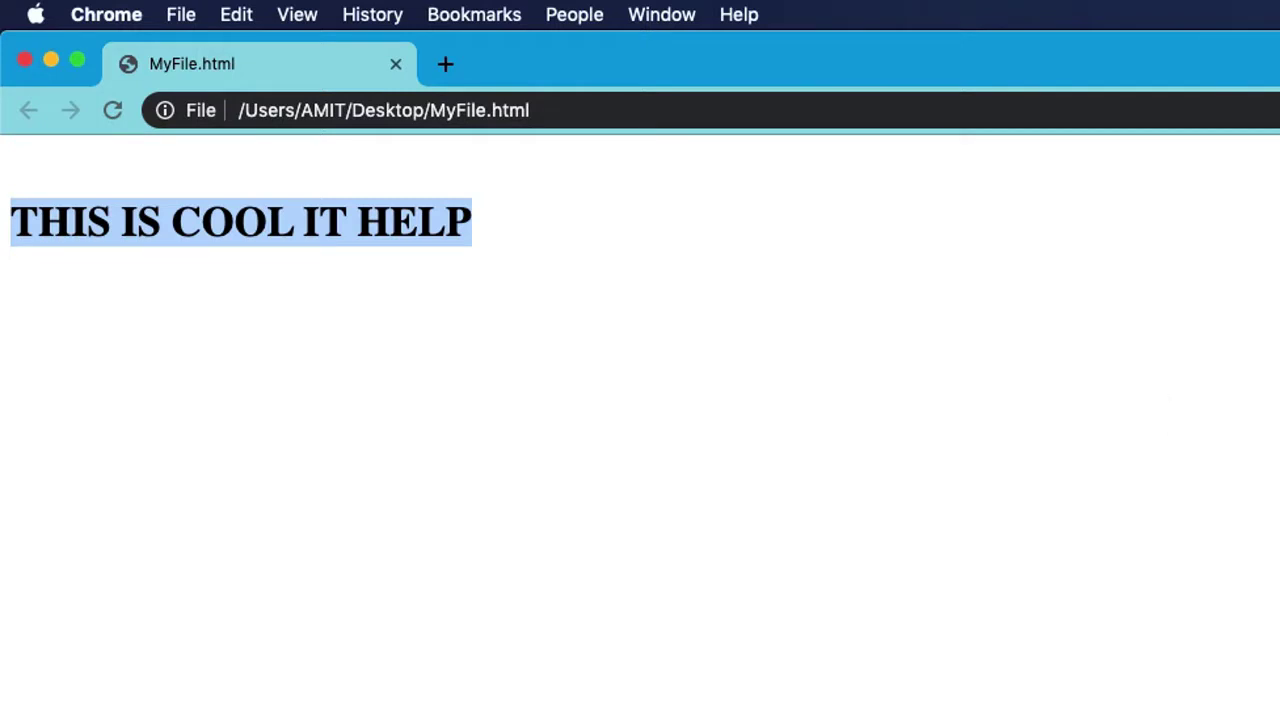
left_click(1279, 17)
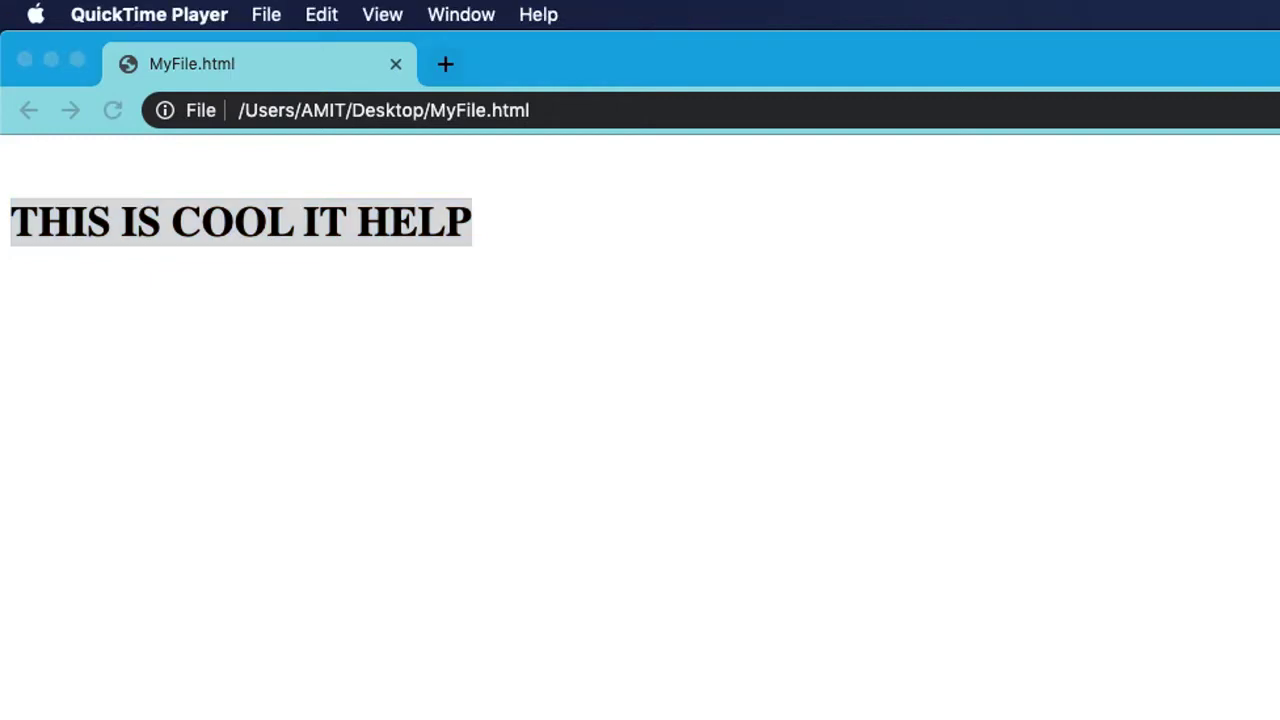